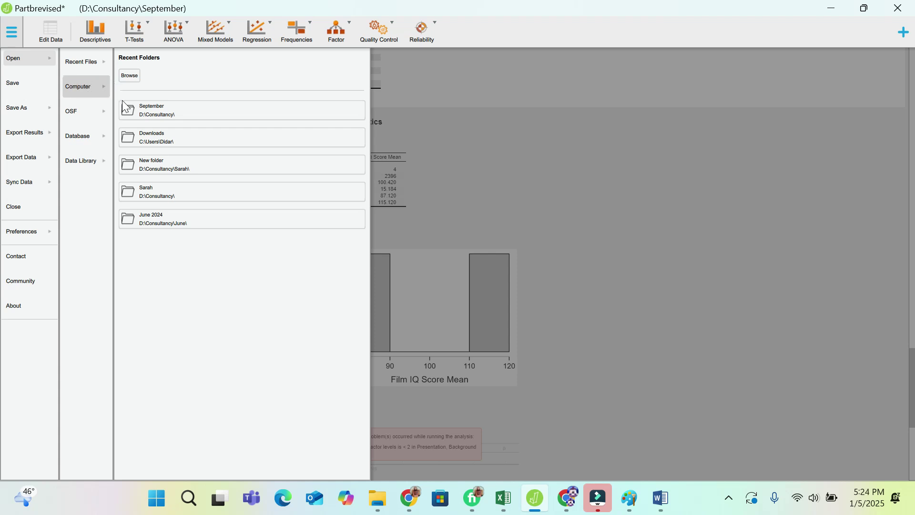
- Open the recent file Partbrevised.jasp stored in D:\Consultancy\September
{"action": "left_click", "coordinate": [111, 109]}
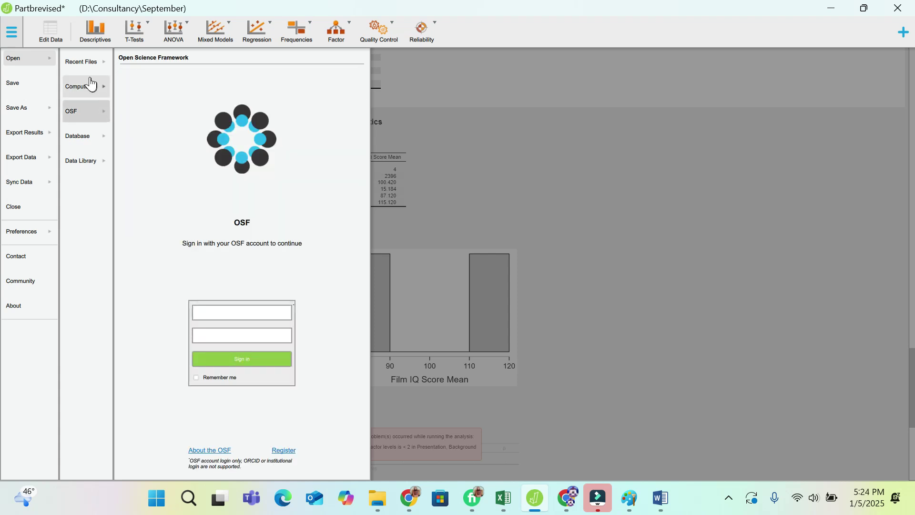
{"action": "left_click", "coordinate": [88, 84]}
{"action": "left_click", "coordinate": [82, 64]}
{"action": "left_click", "coordinate": [87, 84]}
{"action": "left_click", "coordinate": [85, 65]}
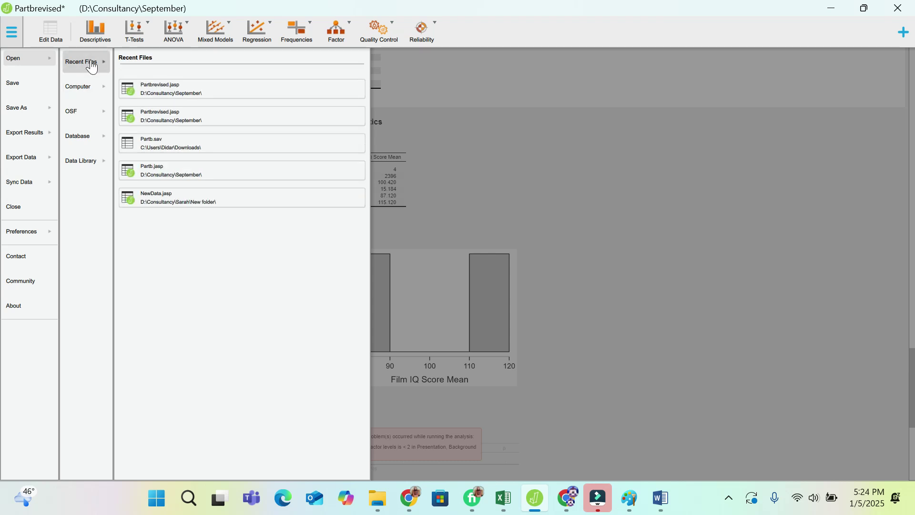
{"action": "left_click", "coordinate": [171, 89]}
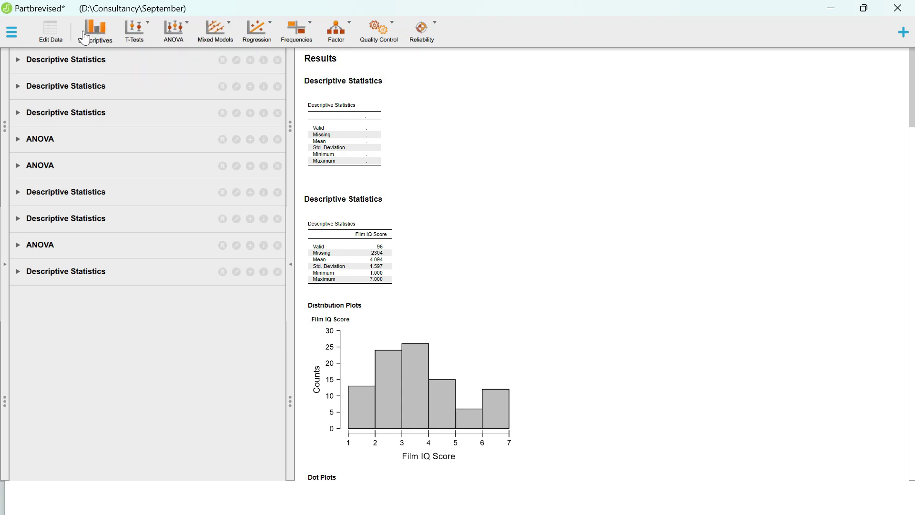
- Add a new Descriptive Statistics analysis and show its available statistics options
{"action": "left_click", "coordinate": [100, 38]}
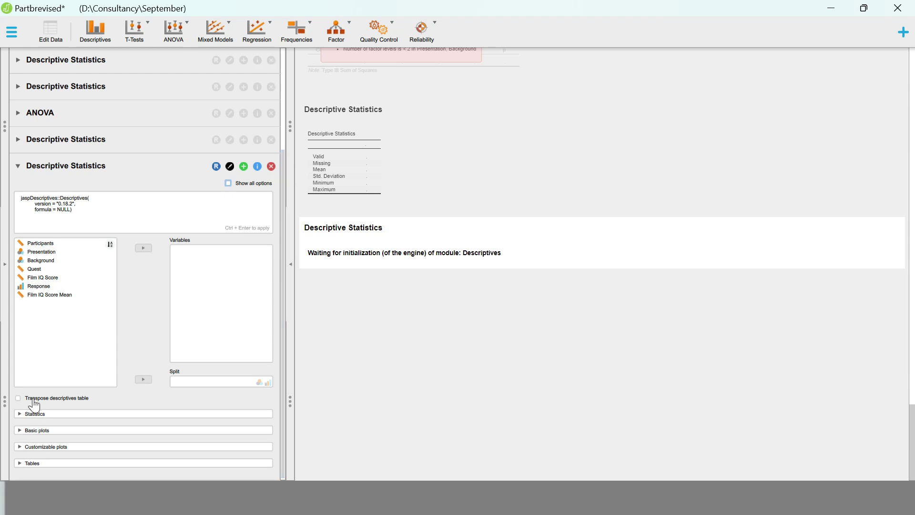
{"action": "left_click", "coordinate": [41, 414]}
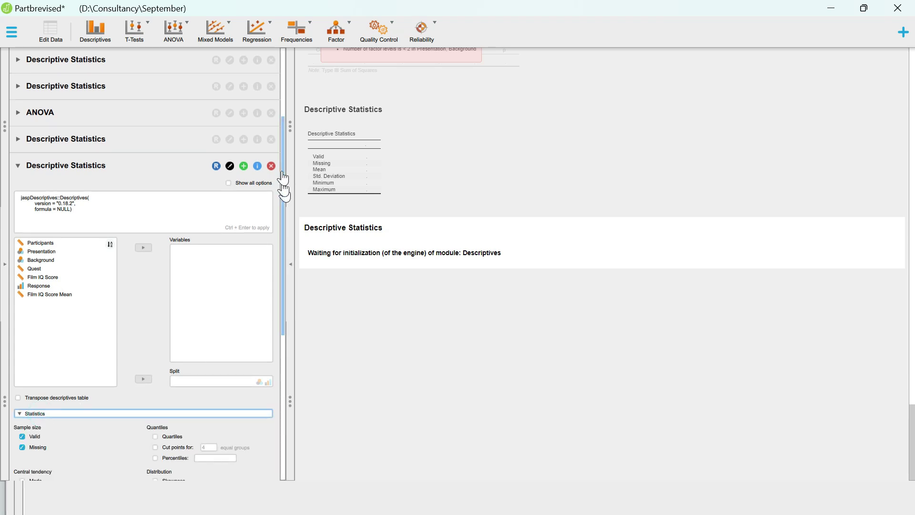
{"action": "left_click_drag", "start_coordinate": [282, 159], "coordinate": [301, 322]}
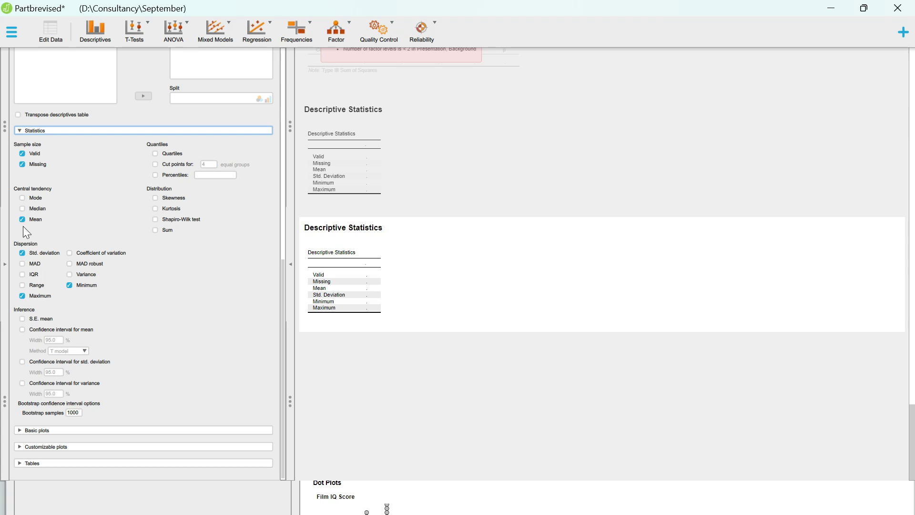
{"action": "left_click", "coordinate": [23, 247]}
- Show the basic and customizable plot options of the new analysis and turn on boxplots
{"action": "left_click", "coordinate": [34, 434]}
{"action": "left_click_drag", "start_coordinate": [284, 254], "coordinate": [281, 373]}
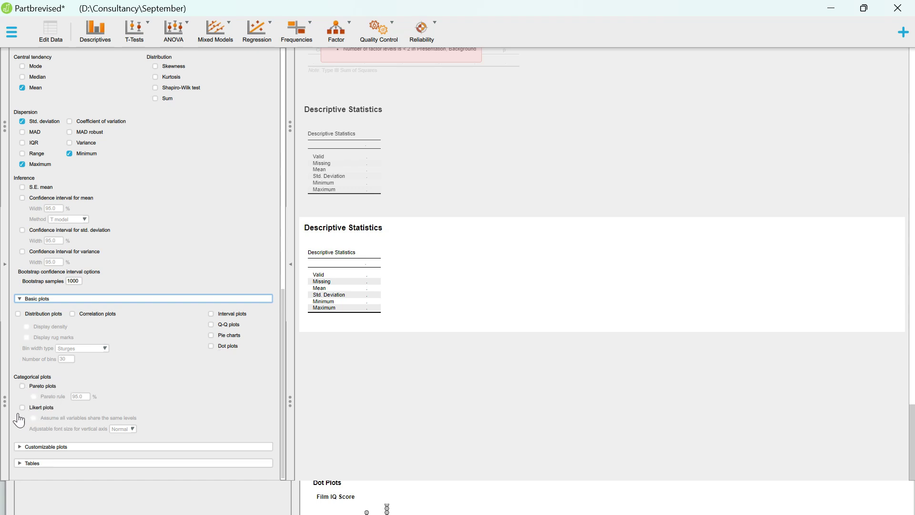
{"action": "left_click", "coordinate": [42, 448]}
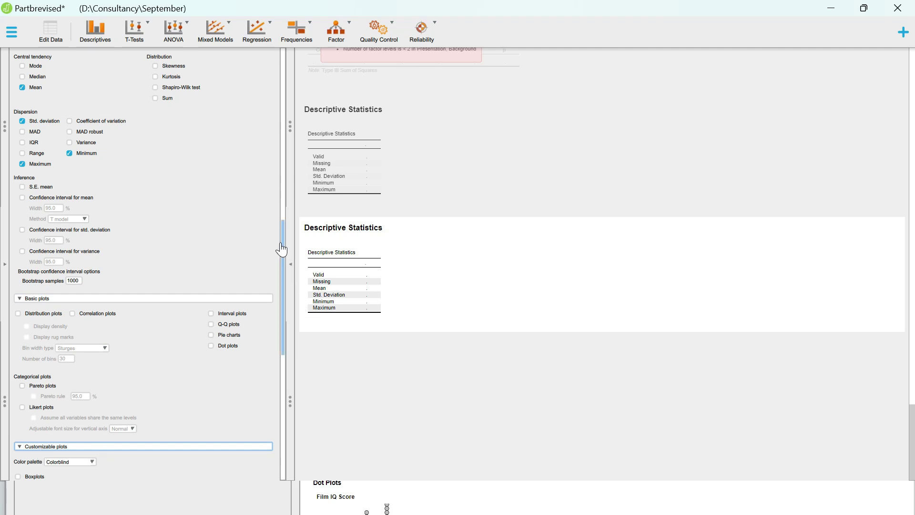
{"action": "left_click_drag", "start_coordinate": [280, 239], "coordinate": [283, 381]}
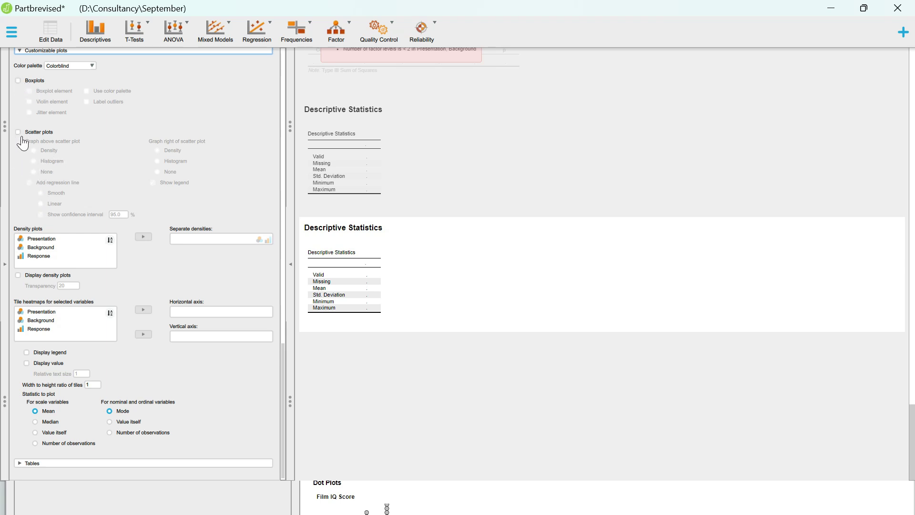
{"action": "left_click", "coordinate": [18, 80]}
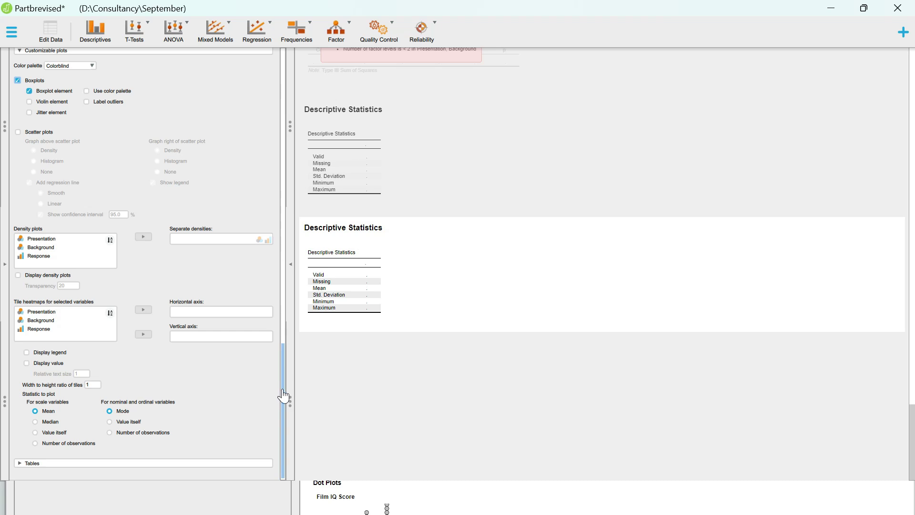
- In the second Descriptive Statistics analysis, remove Film IQ Score from the analysed variables and assign it again
{"action": "left_click_drag", "start_coordinate": [284, 398], "coordinate": [290, 77]}
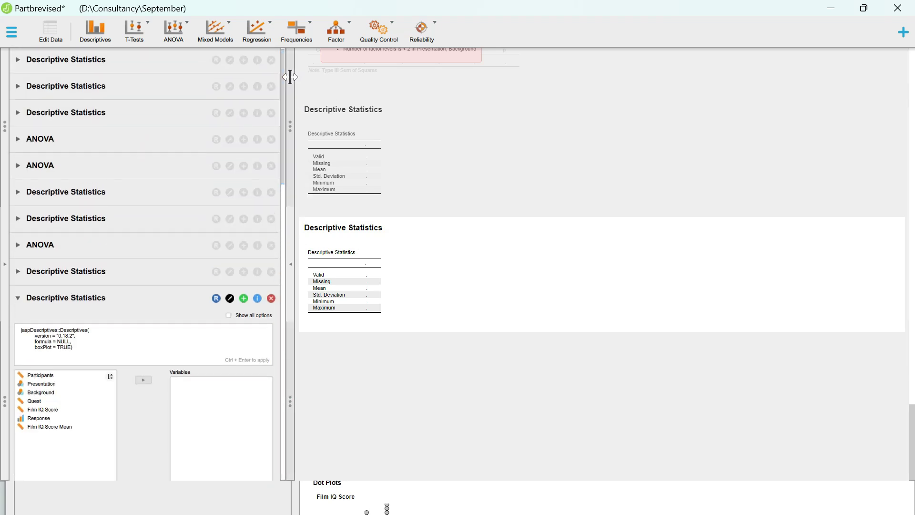
{"action": "left_click", "coordinate": [75, 89]}
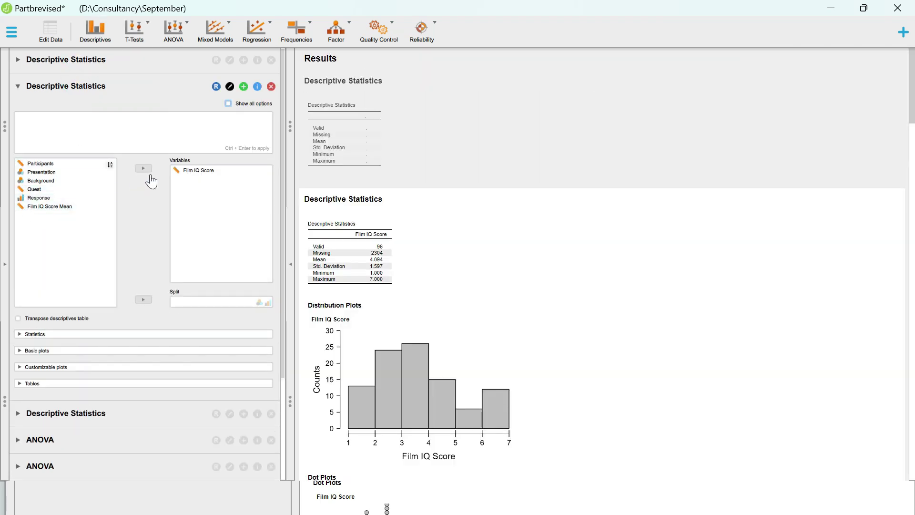
{"action": "left_click_drag", "start_coordinate": [188, 175], "coordinate": [35, 228]}
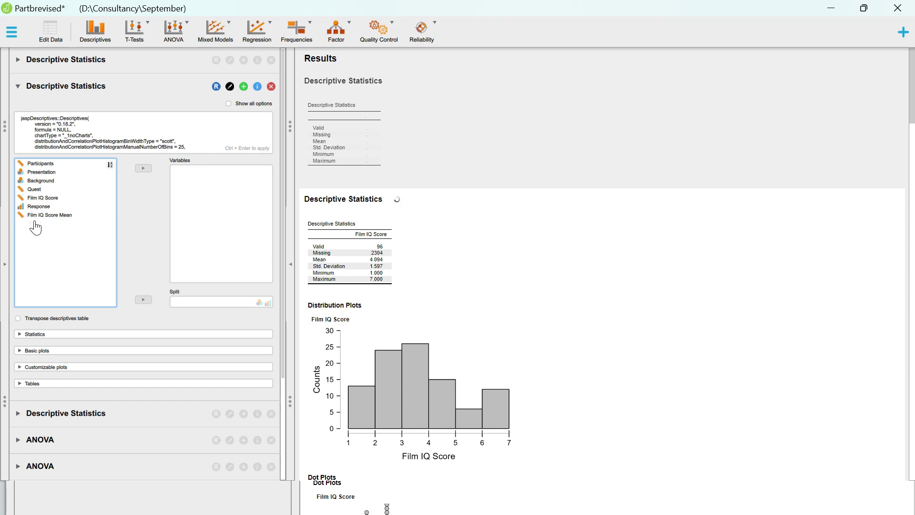
{"action": "left_click", "coordinate": [51, 172]}
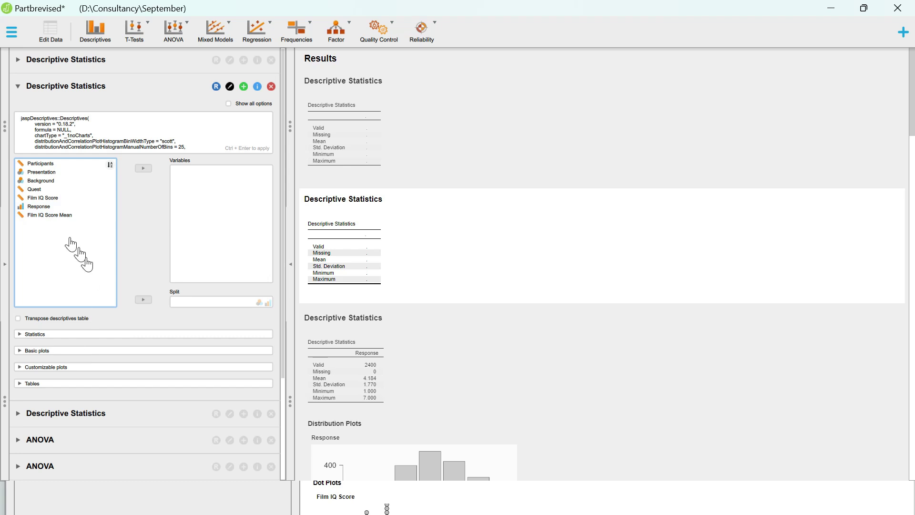
{"action": "left_click", "coordinate": [59, 205]}
{"action": "left_click_drag", "start_coordinate": [69, 206], "coordinate": [226, 183]}
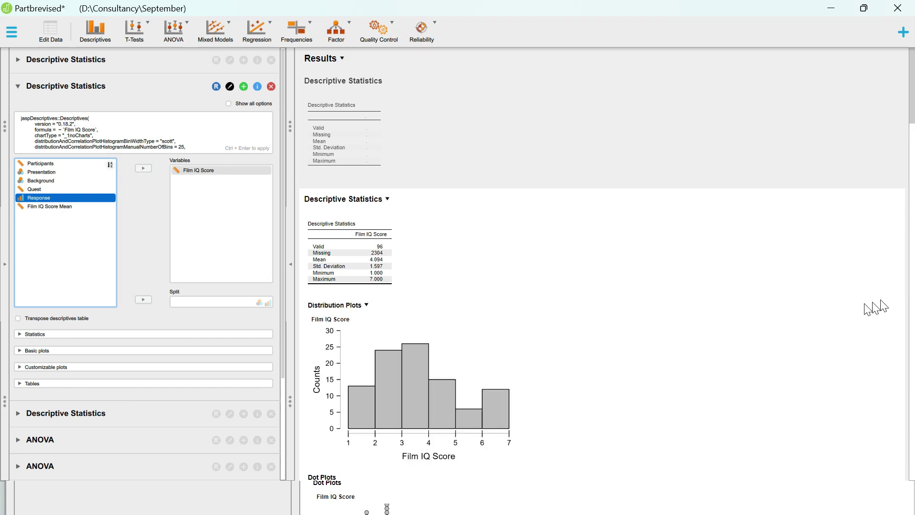
{"action": "left_click_drag", "start_coordinate": [912, 103], "coordinate": [911, 112]}
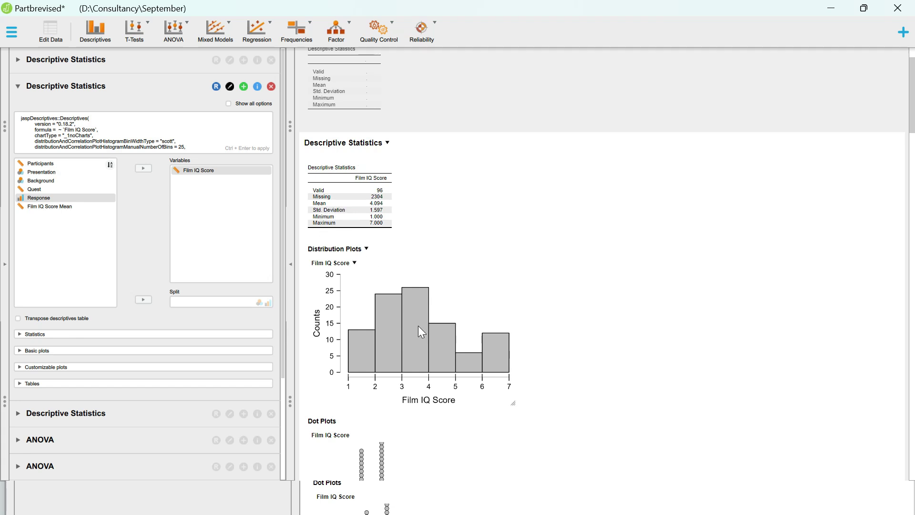
- Add mode, median, skewness, kurtosis, the Shapiro-Wilk test and sum to the Film IQ Score statistics
{"action": "left_click", "coordinate": [45, 335]}
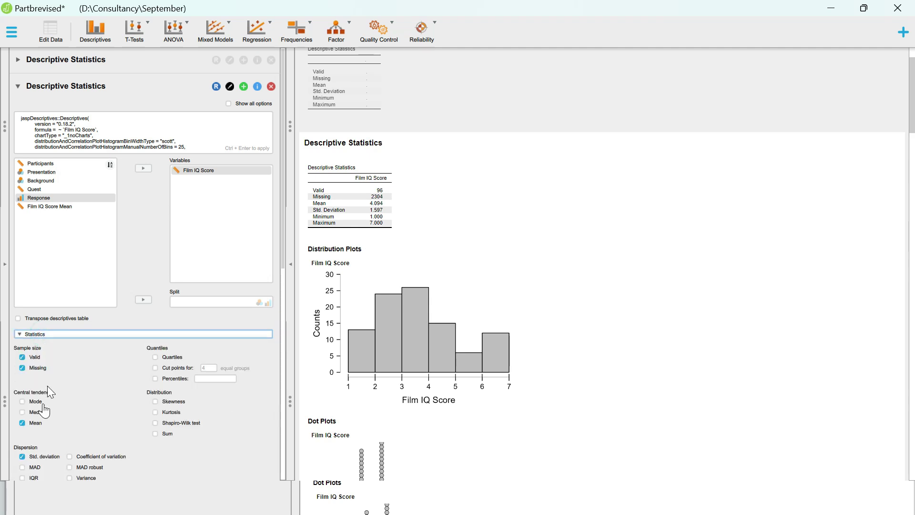
{"action": "left_click", "coordinate": [22, 402]}
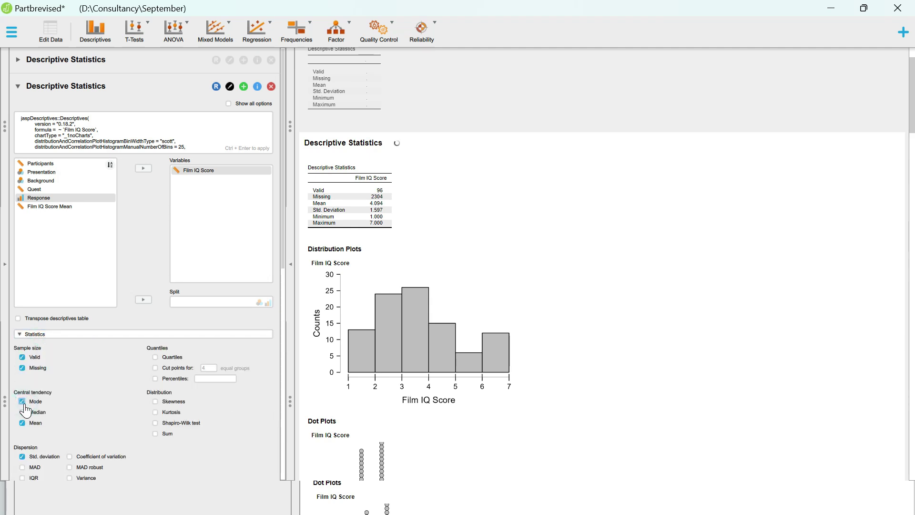
{"action": "left_click", "coordinate": [21, 412]}
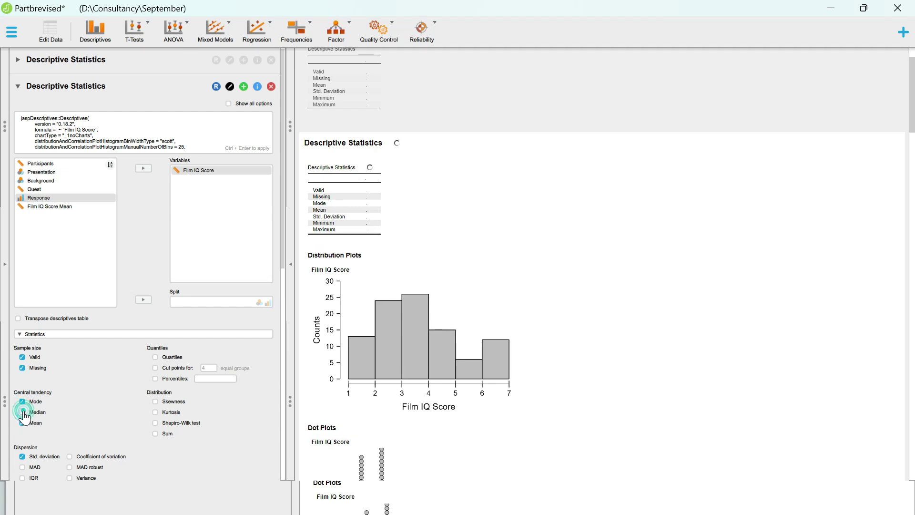
{"action": "left_click", "coordinate": [155, 402]}
{"action": "left_click", "coordinate": [155, 412]}
{"action": "left_click", "coordinate": [155, 423]}
{"action": "left_click", "coordinate": [155, 434]}
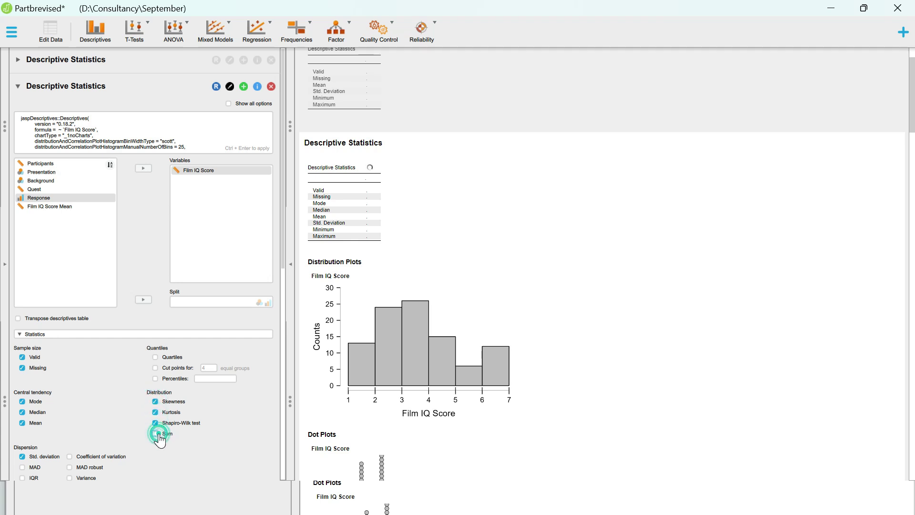
- Include quartiles and cut points for 4 equal groups, and review the resulting descriptive statistics table
{"action": "left_click", "coordinate": [155, 357]}
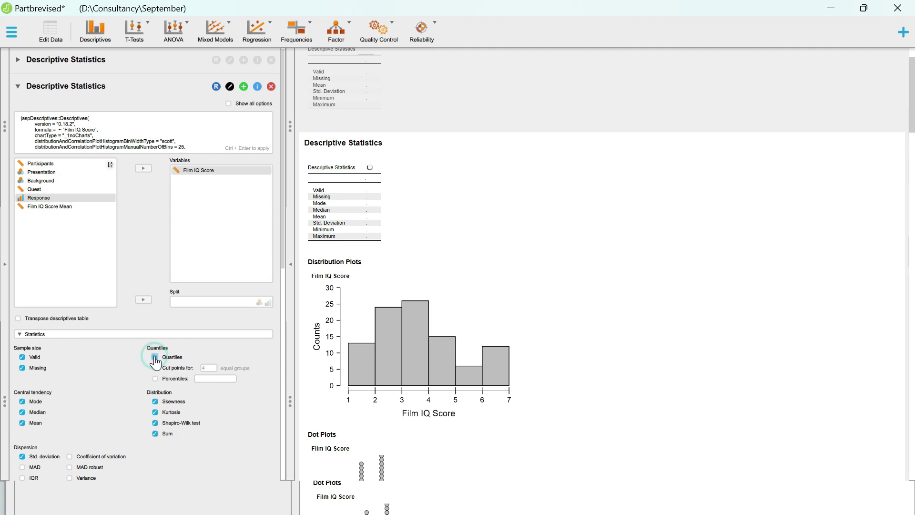
{"action": "left_click", "coordinate": [154, 368]}
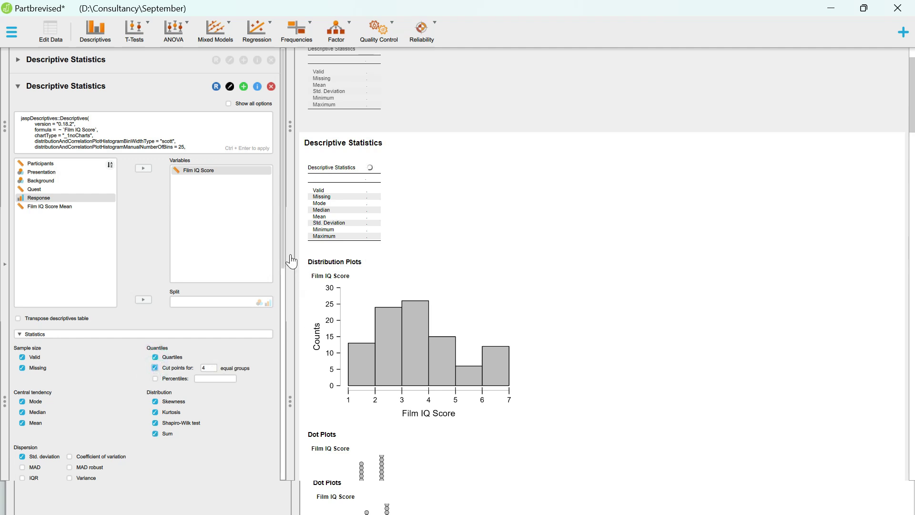
{"action": "scroll", "coordinate": [280, 257], "scroll_direction": "down", "scroll_amount": 4}
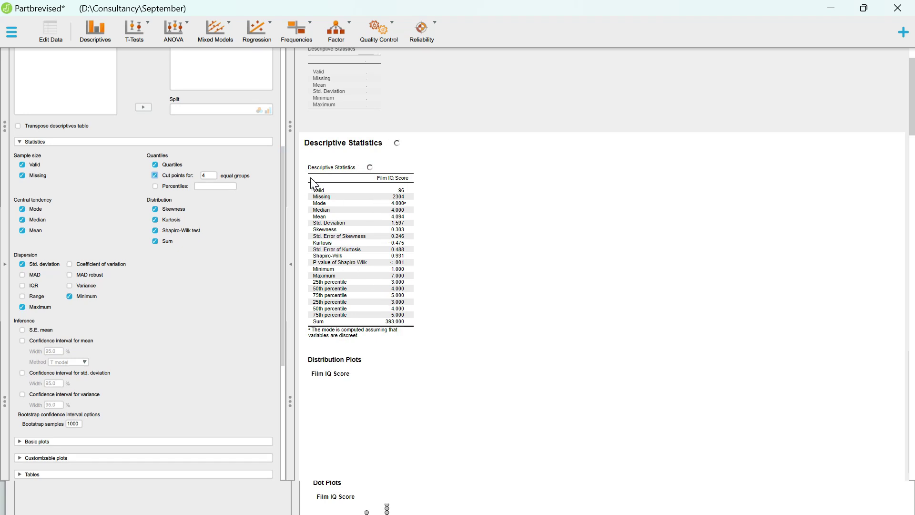
{"action": "left_click", "coordinate": [303, 175]}
{"action": "left_click", "coordinate": [374, 246]}
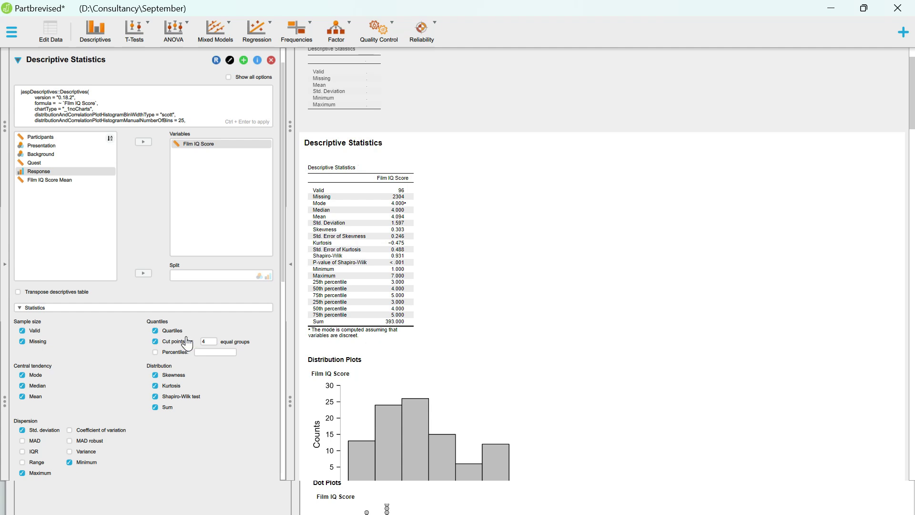
- Show the plot options of the Film IQ Score analysis and turn on boxplots with the boxplot element
{"action": "left_click_drag", "start_coordinate": [283, 237], "coordinate": [269, 386]}
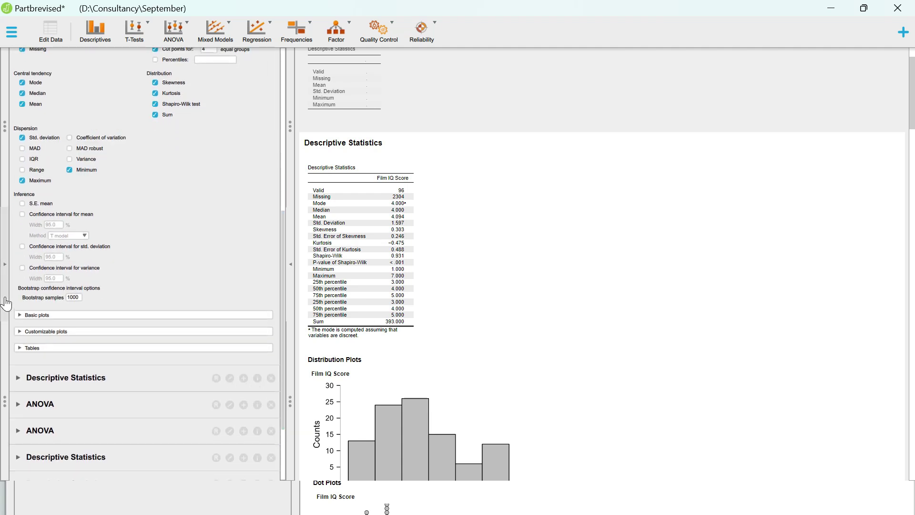
{"action": "left_click", "coordinate": [30, 315]}
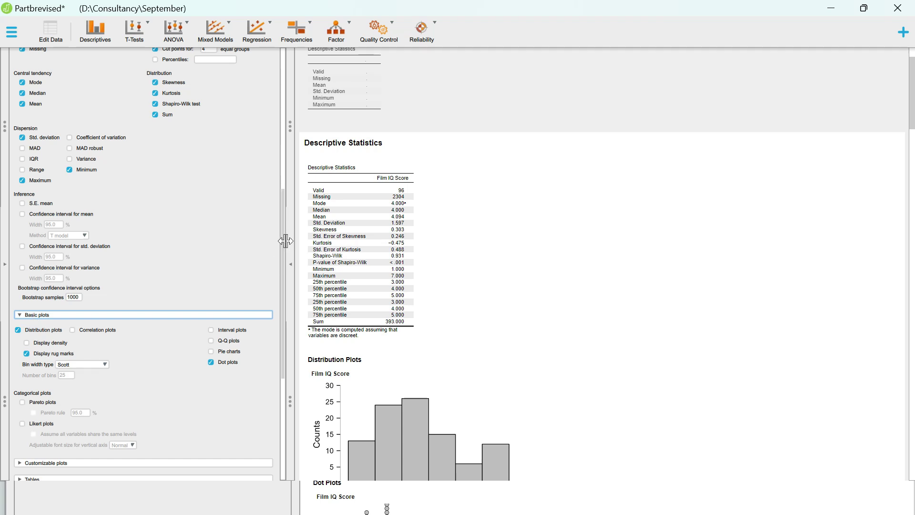
{"action": "left_click_drag", "start_coordinate": [284, 239], "coordinate": [284, 378]}
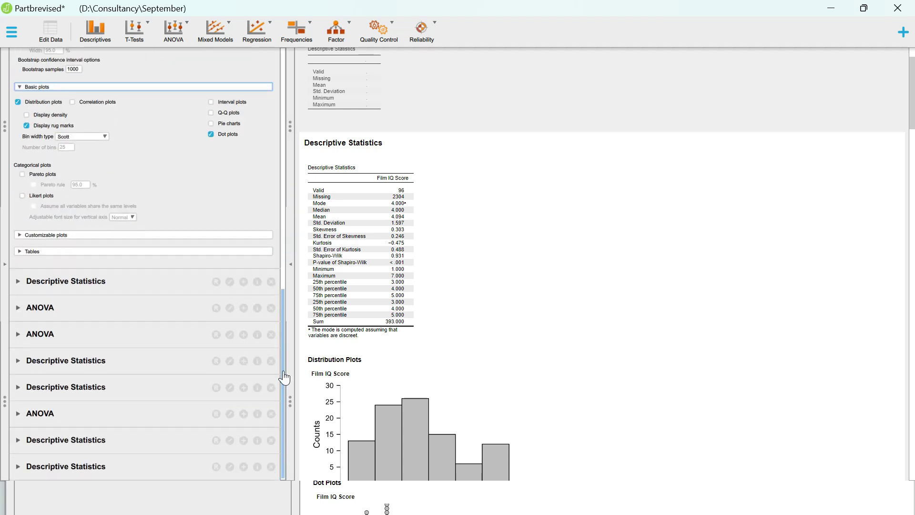
{"action": "left_click", "coordinate": [47, 235]}
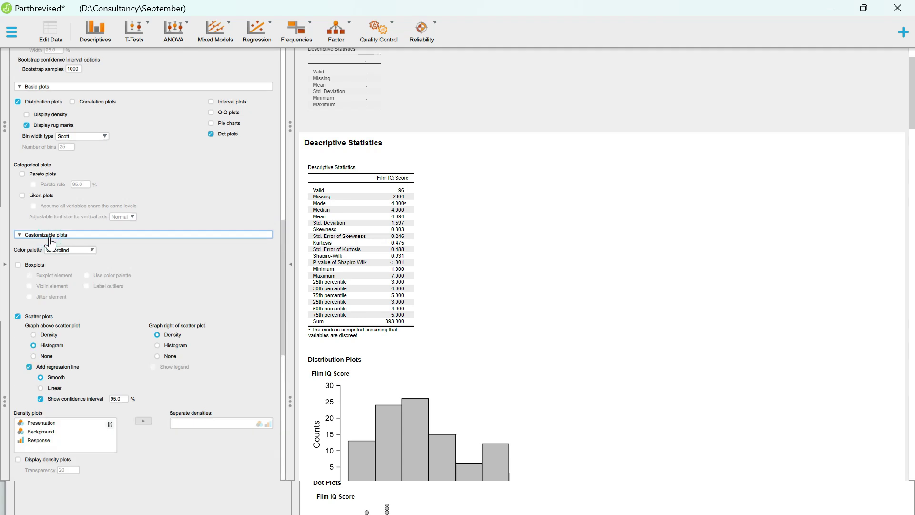
{"action": "left_click", "coordinate": [16, 265]}
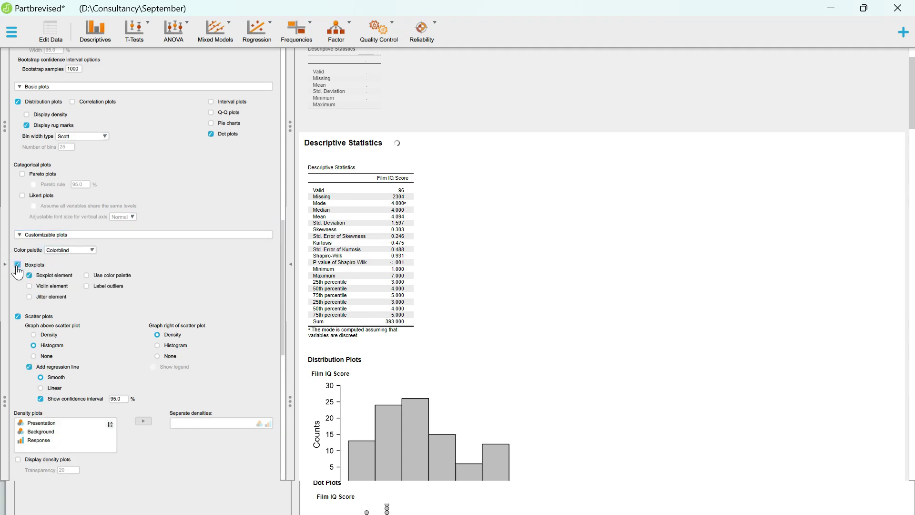
{"action": "left_click_drag", "start_coordinate": [912, 84], "coordinate": [912, 142]}
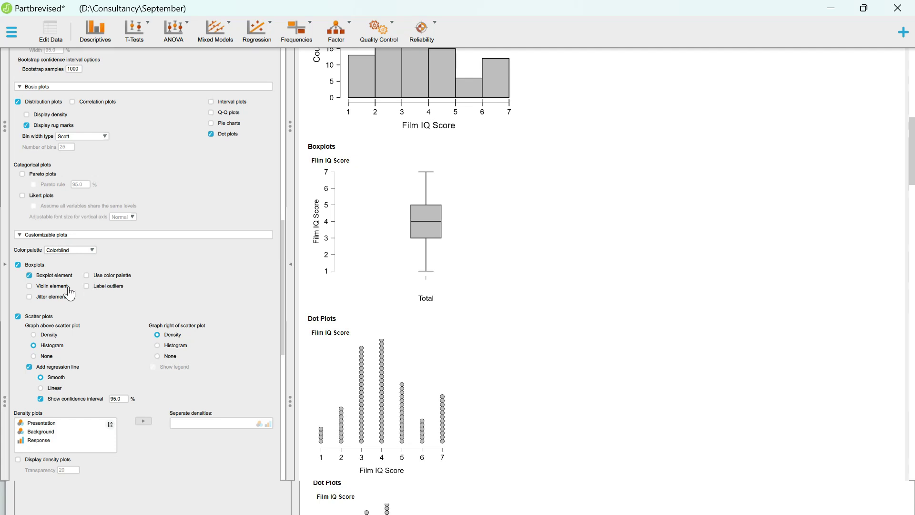
- Add the violin element, jitter element, color palette and outlier labels to the Film IQ Score boxplot, and enlarge the plot
{"action": "left_click", "coordinate": [29, 289]}
{"action": "left_click", "coordinate": [29, 296]}
{"action": "left_click", "coordinate": [90, 276]}
{"action": "left_click", "coordinate": [87, 286]}
{"action": "left_click_drag", "start_coordinate": [512, 299], "coordinate": [560, 336]}
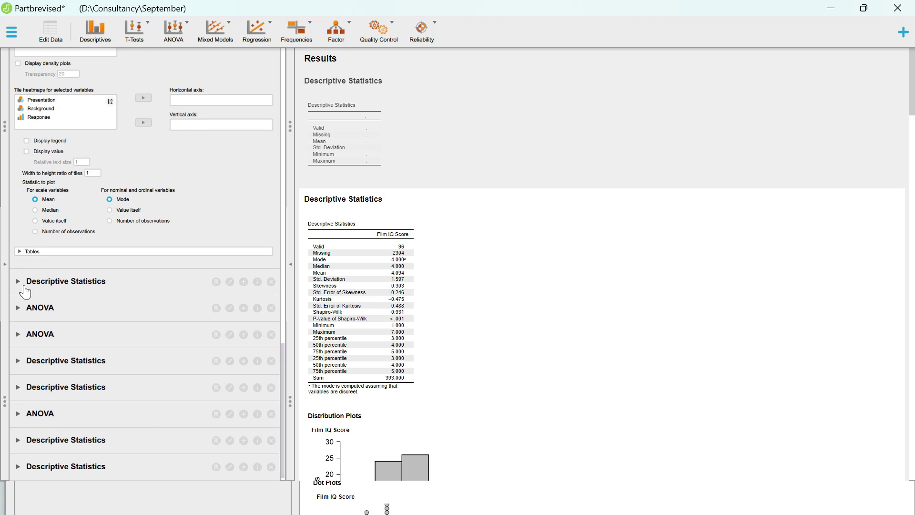
- Turn on frequency tables in the Film IQ Score descriptive analysis
{"action": "left_click", "coordinate": [45, 251]}
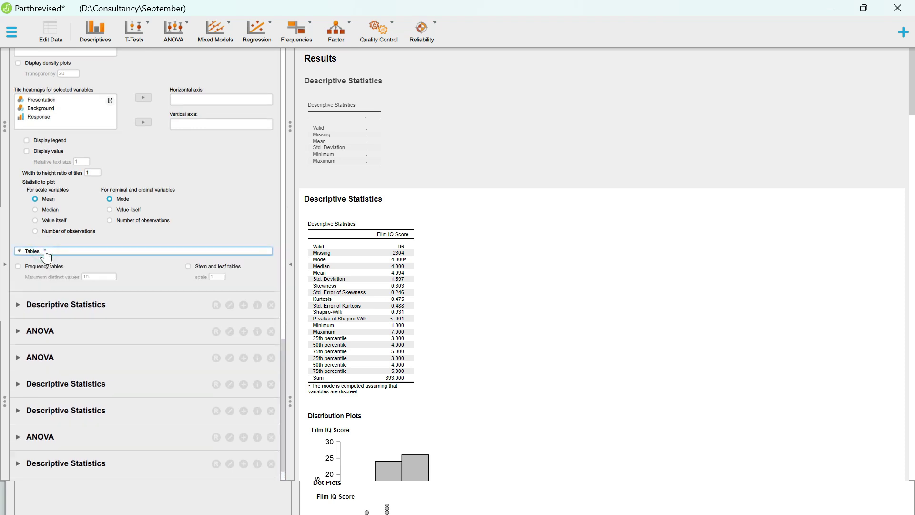
{"action": "left_click", "coordinate": [19, 267]}
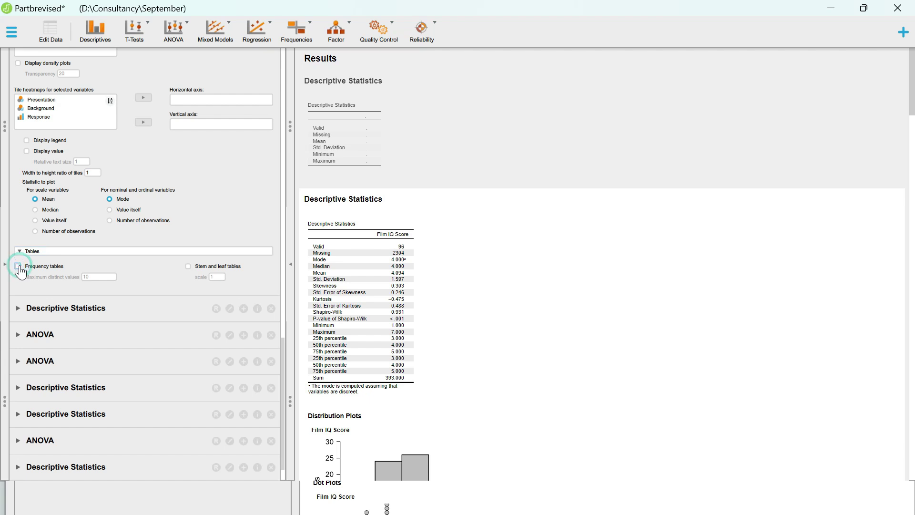